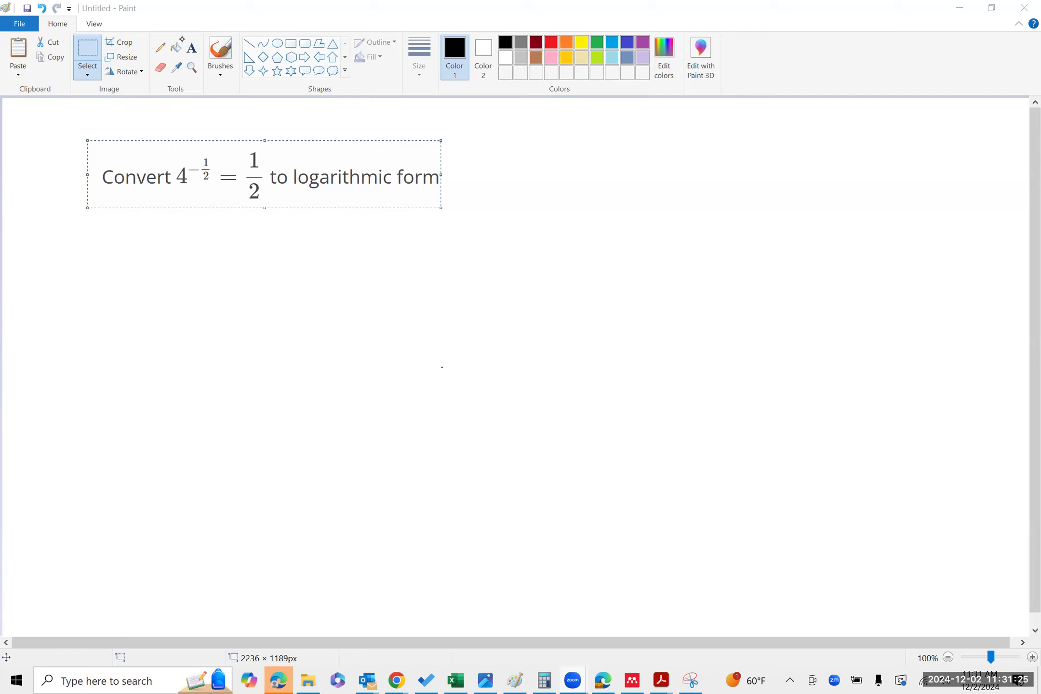
Step: Add the heading EXPONENTIAL as text at the lower left of the canvas, fixing the typo
{"action": "left_click", "coordinate": [191, 47]}
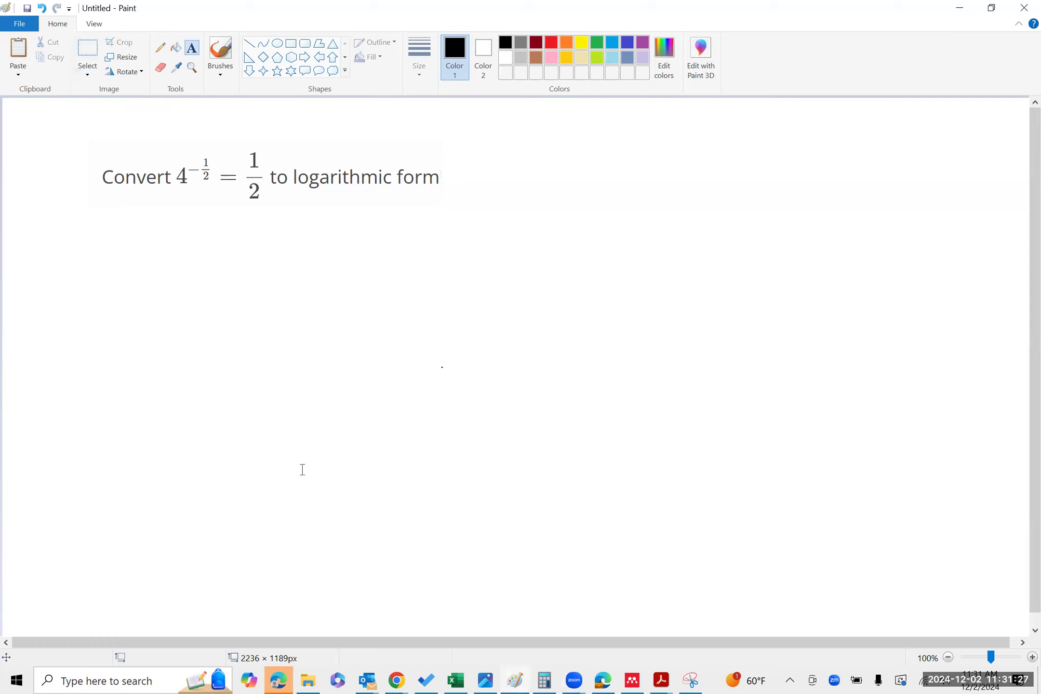
{"action": "left_click", "coordinate": [132, 517]}
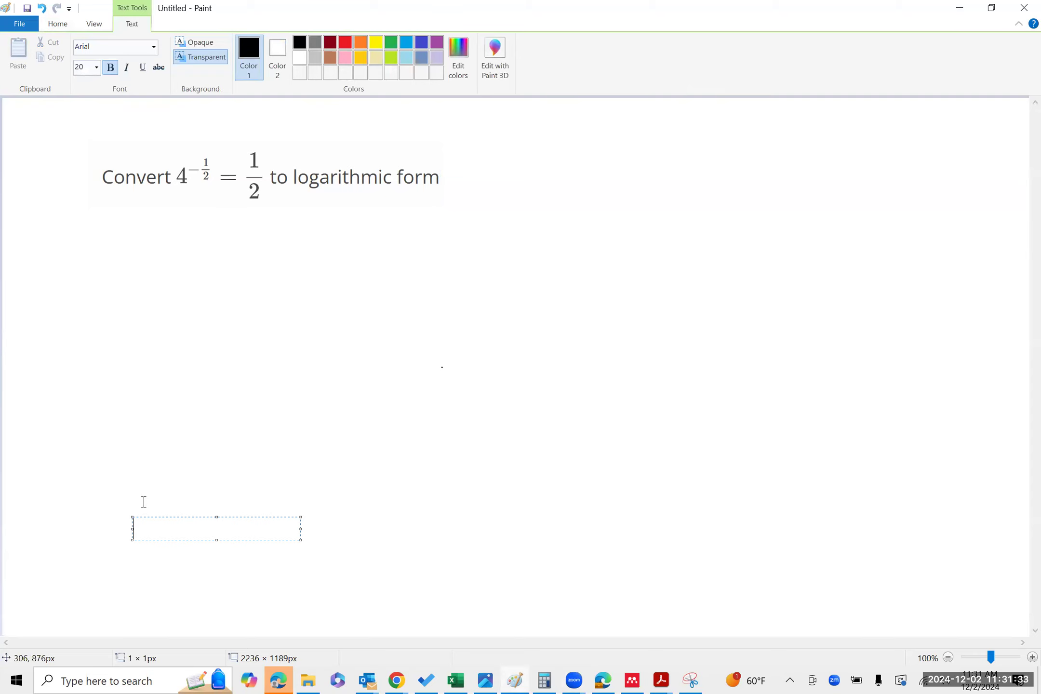
{"action": "type", "text": "EXPONETIAL"}
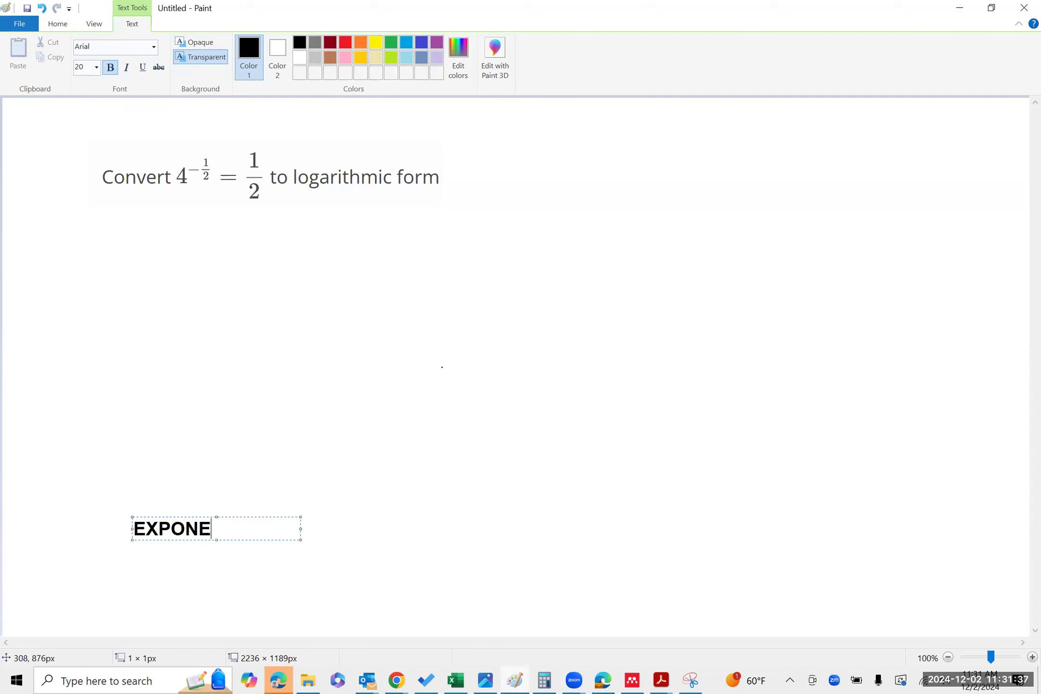
{"action": "key", "text": "BackSpace"}
{"action": "key", "text": "BackSpace"}
{"action": "key", "text": "BackSpace"}
{"action": "key", "text": "BackSpace"}
{"action": "type", "text": "NTIAL"}
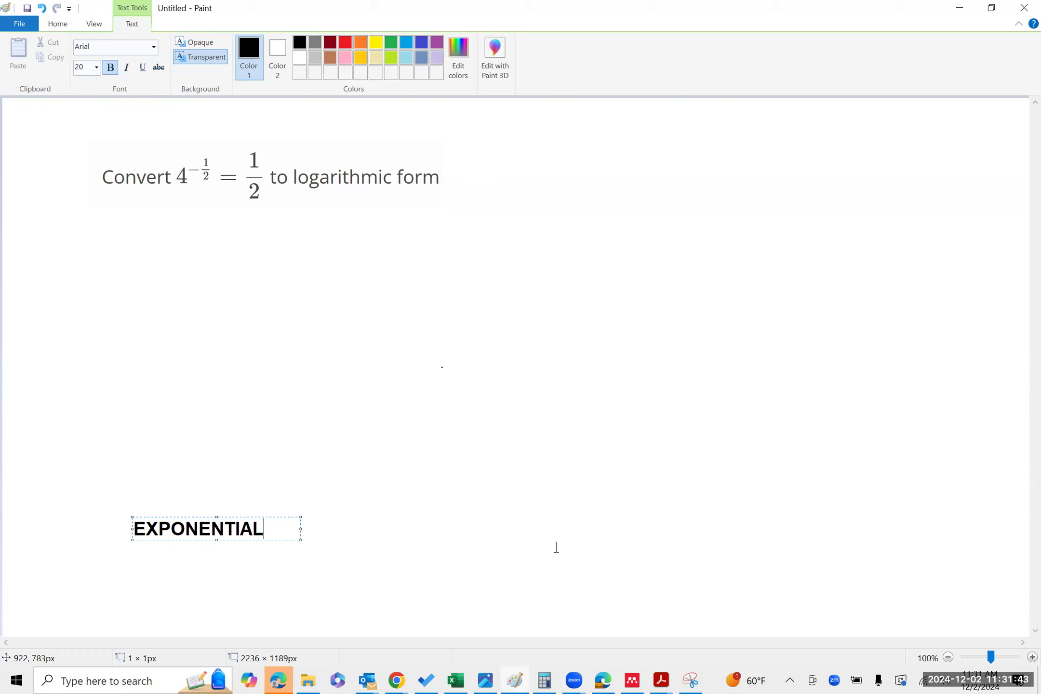
{"action": "left_click", "coordinate": [631, 532]}
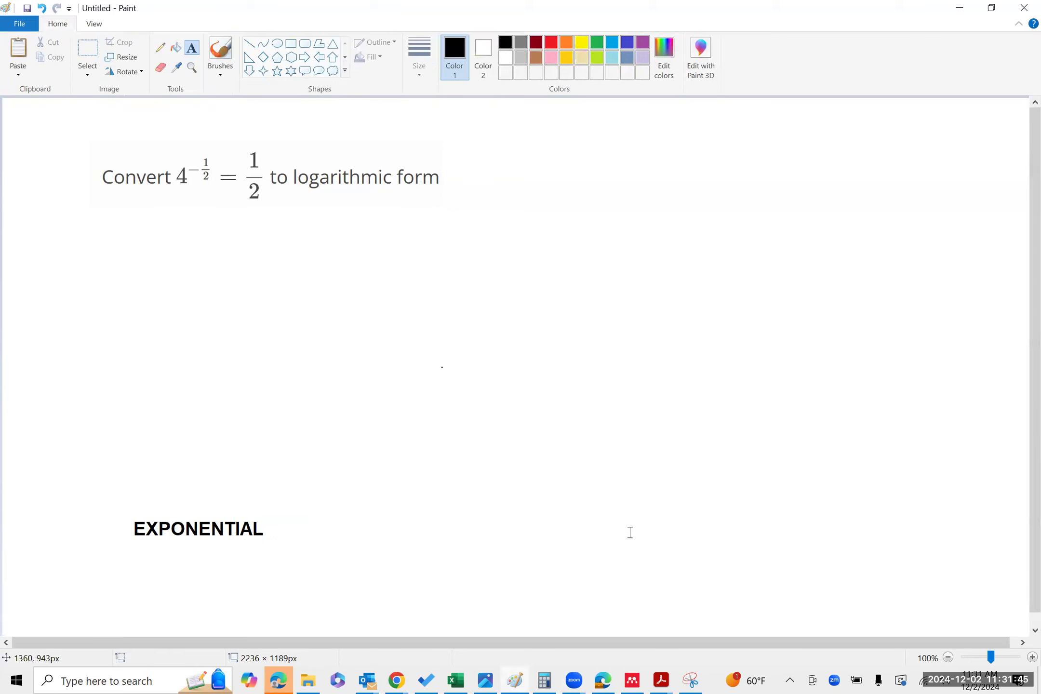
Step: Add the heading LOGARITHM as text at the lower right
{"action": "left_click", "coordinate": [616, 525]}
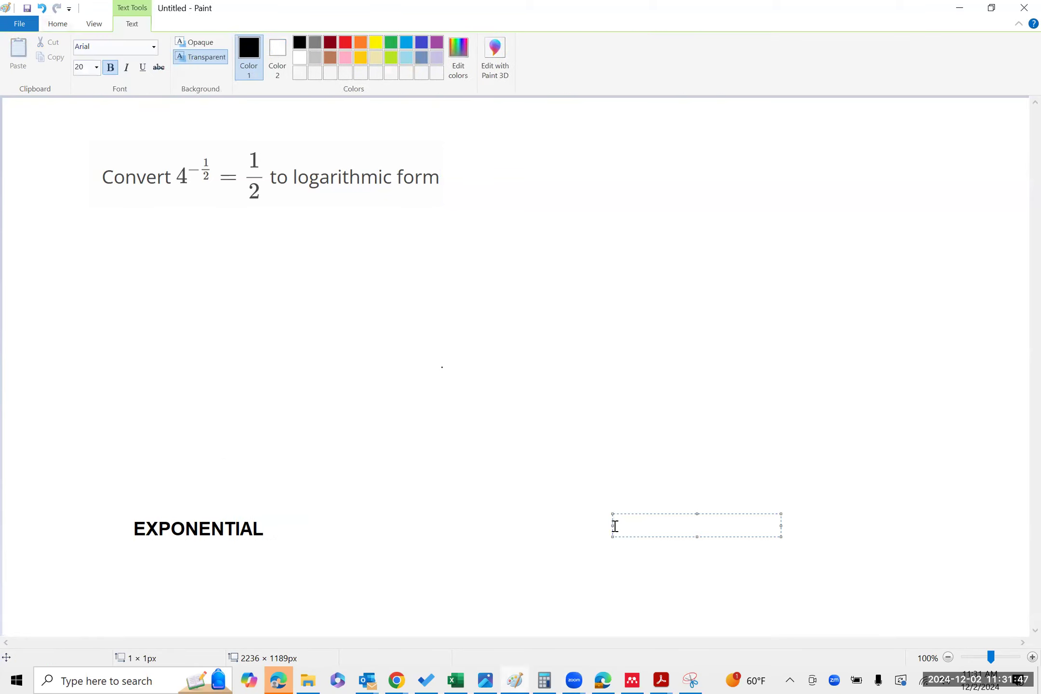
{"action": "type", "text": "LOGARITHM"}
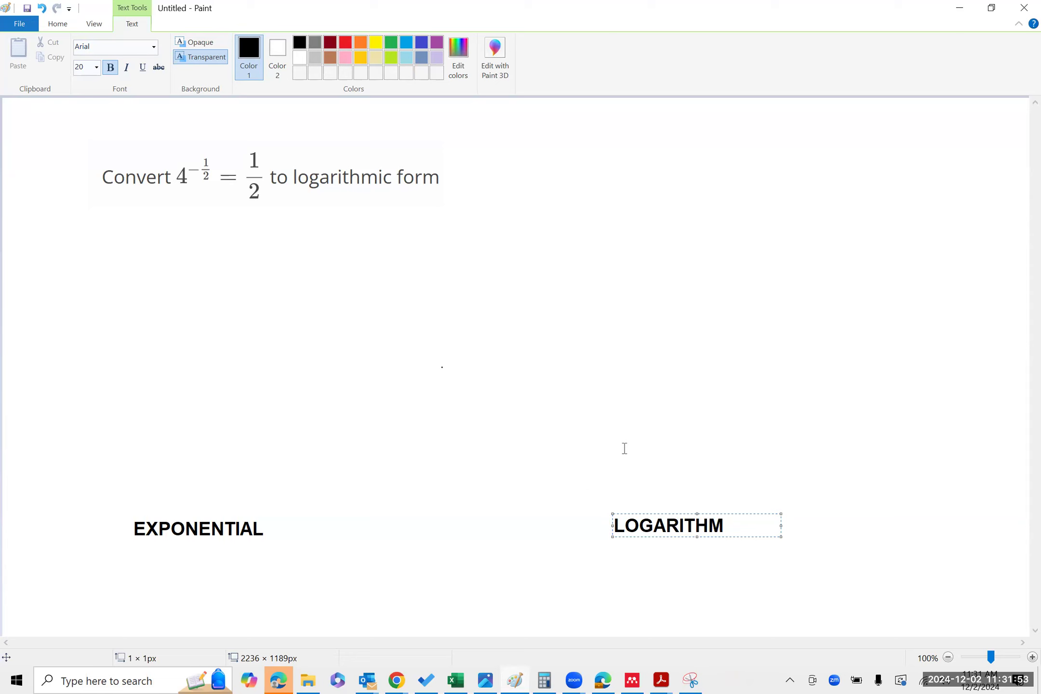
{"action": "left_click", "coordinate": [427, 182]}
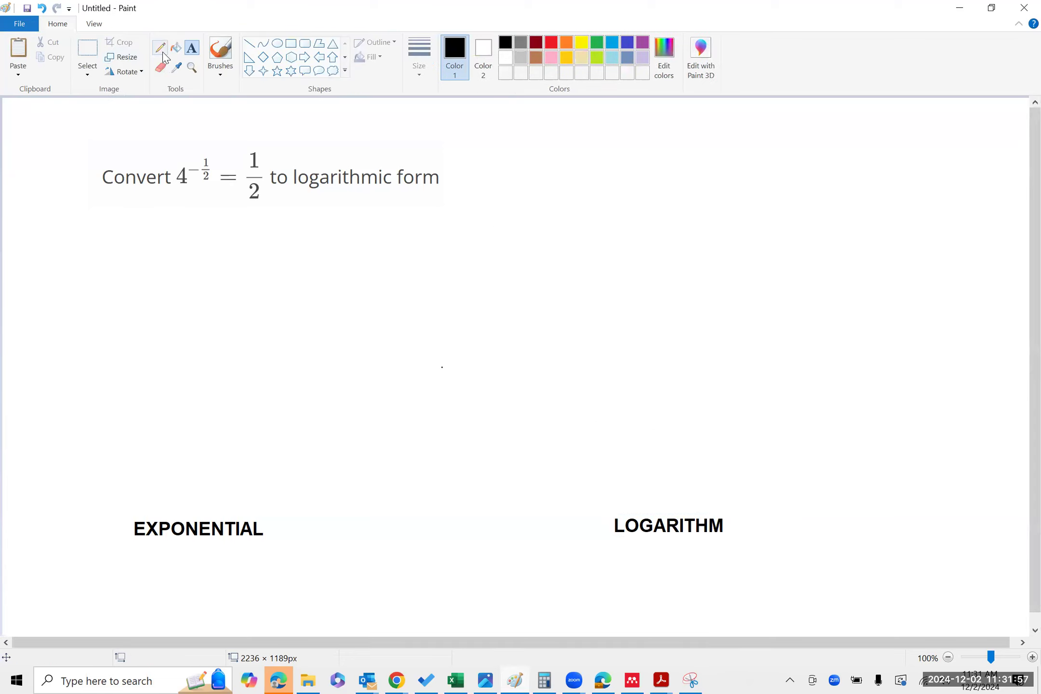
Step: Pencil the general exponential form b^x = A at the upper right
{"action": "left_click", "coordinate": [161, 48]}
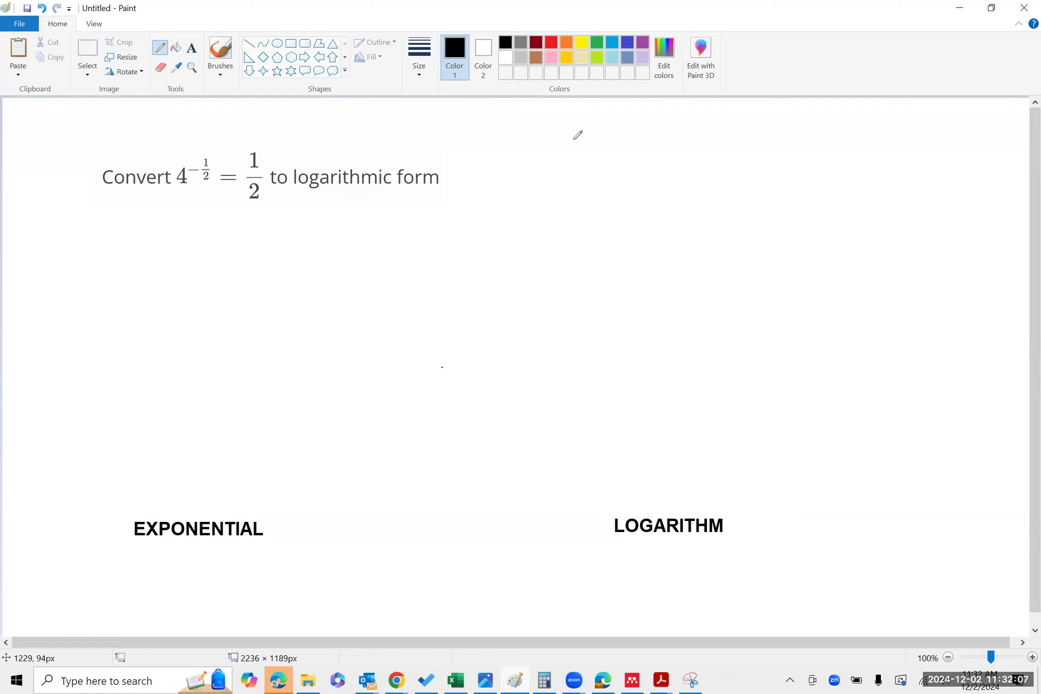
{"action": "mouse_move", "coordinate": [575, 134]}
{"action": "left_mouse_down"}
{"action": "mouse_move", "coordinate": [587, 178]}
{"action": "mouse_move", "coordinate": [577, 174]}
{"action": "mouse_move", "coordinate": [606, 170]}
{"action": "mouse_move", "coordinate": [576, 194]}
{"action": "left_mouse_up"}
{"action": "mouse_move", "coordinate": [612, 122]}
{"action": "left_mouse_down"}
{"action": "mouse_move", "coordinate": [626, 126]}
{"action": "mouse_move", "coordinate": [612, 136]}
{"action": "mouse_move", "coordinate": [639, 134]}
{"action": "mouse_move", "coordinate": [672, 156]}
{"action": "mouse_move", "coordinate": [671, 199]}
{"action": "left_mouse_up"}
{"action": "mouse_move", "coordinate": [699, 135]}
{"action": "left_mouse_down"}
{"action": "mouse_move", "coordinate": [703, 190]}
{"action": "mouse_move", "coordinate": [703, 170]}
{"action": "left_mouse_up"}
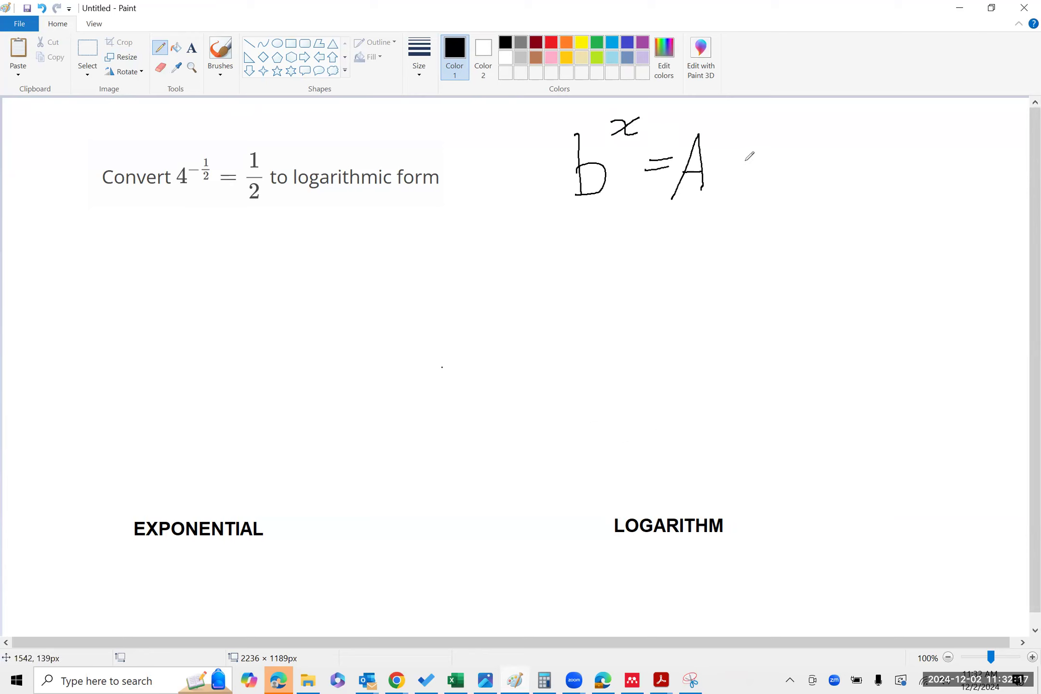
Step: Pencil log_b A = x to the right of b^x = A
{"action": "mouse_move", "coordinate": [793, 134]}
{"action": "left_mouse_down"}
{"action": "mouse_move", "coordinate": [789, 183]}
{"action": "mouse_move", "coordinate": [812, 151]}
{"action": "mouse_move", "coordinate": [825, 164]}
{"action": "mouse_move", "coordinate": [815, 216]}
{"action": "mouse_move", "coordinate": [806, 206]}
{"action": "left_mouse_up"}
{"action": "mouse_move", "coordinate": [836, 172]}
{"action": "left_mouse_down"}
{"action": "mouse_move", "coordinate": [841, 188]}
{"action": "mouse_move", "coordinate": [861, 133]}
{"action": "mouse_move", "coordinate": [867, 168]}
{"action": "left_mouse_up"}
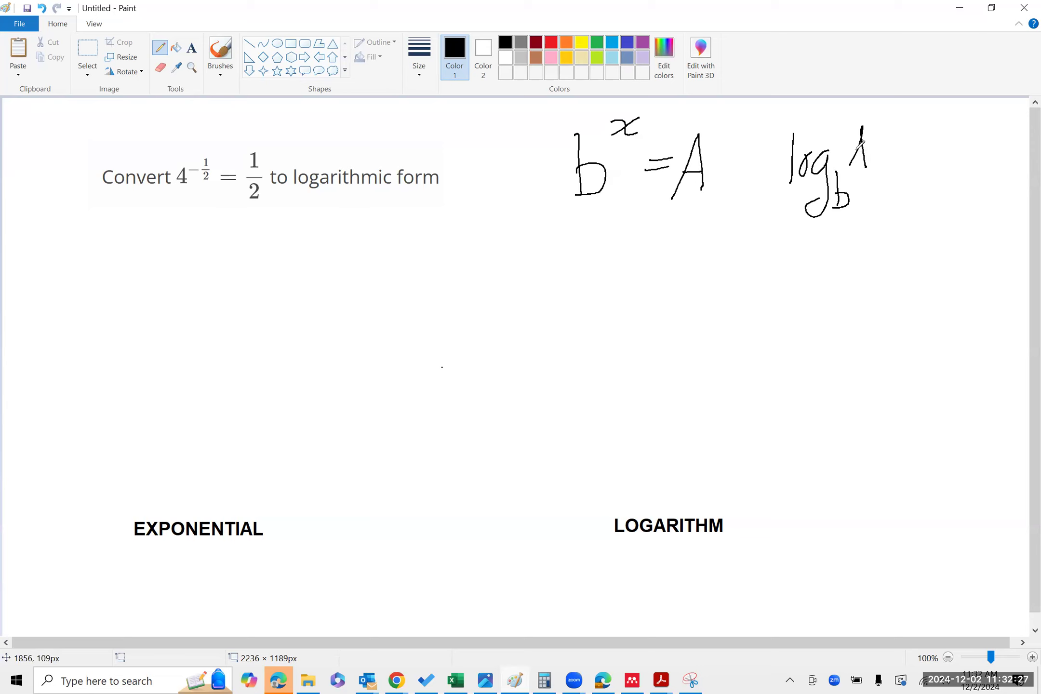
{"action": "mouse_move", "coordinate": [856, 149]}
{"action": "left_mouse_down"}
{"action": "mouse_move", "coordinate": [924, 145]}
{"action": "mouse_move", "coordinate": [938, 163]}
{"action": "left_mouse_up"}
{"action": "left_click_drag", "start_coordinate": [907, 163], "coordinate": [940, 135]}
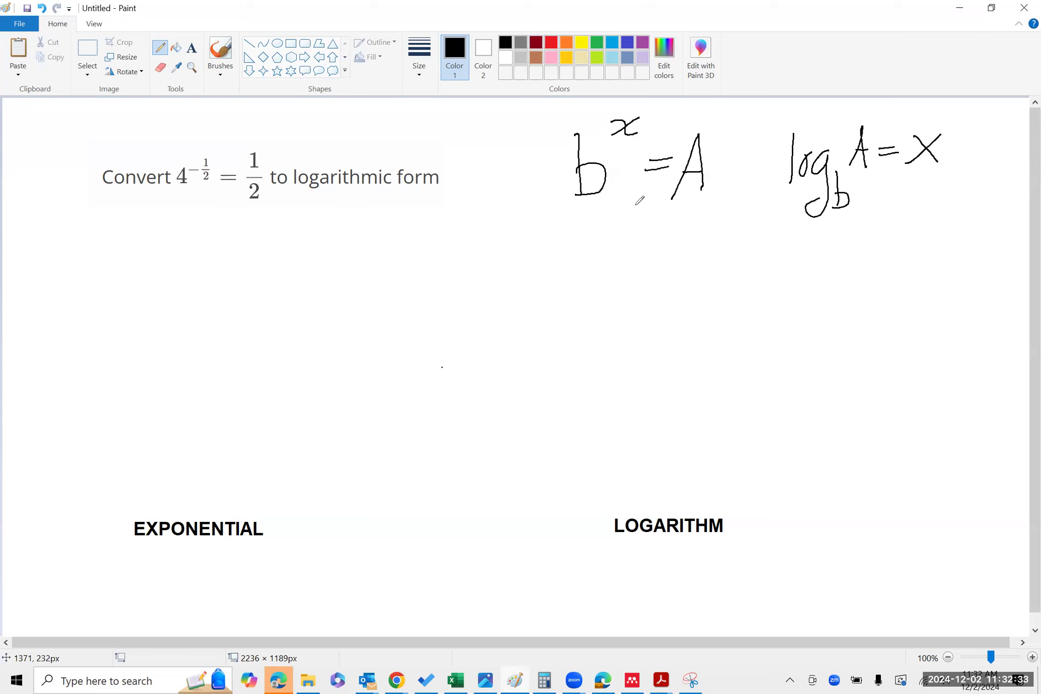
Step: Select b^x = A and move it to the left, below the question
{"action": "left_click", "coordinate": [88, 48]}
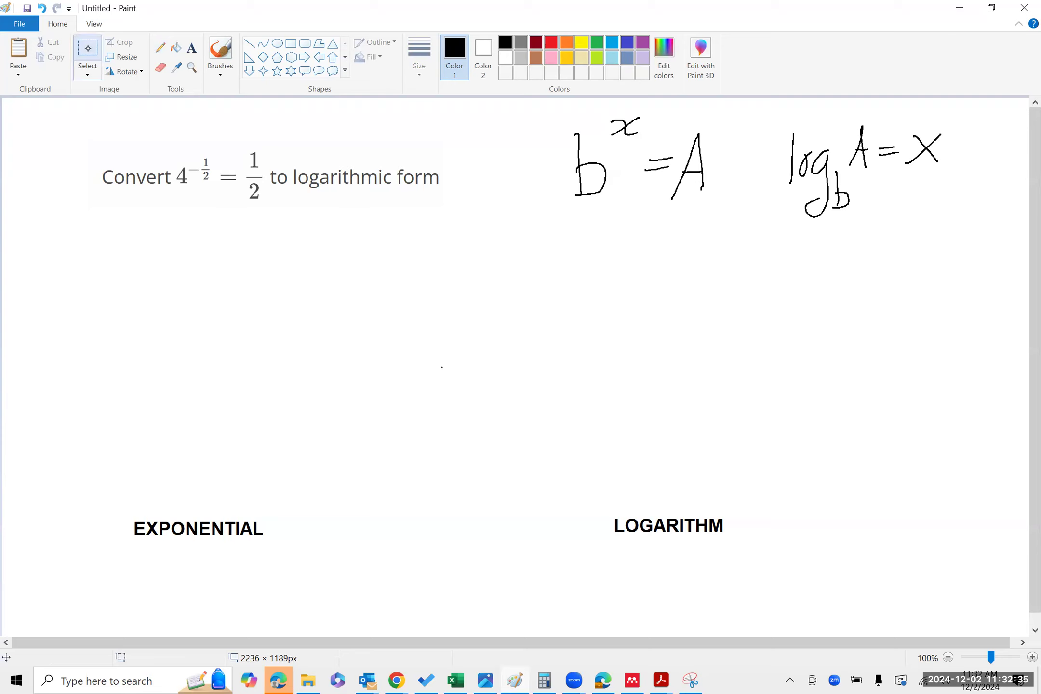
{"action": "left_click_drag", "start_coordinate": [553, 112], "coordinate": [619, 199]}
{"action": "left_click_drag", "start_coordinate": [706, 222], "coordinate": [721, 211]}
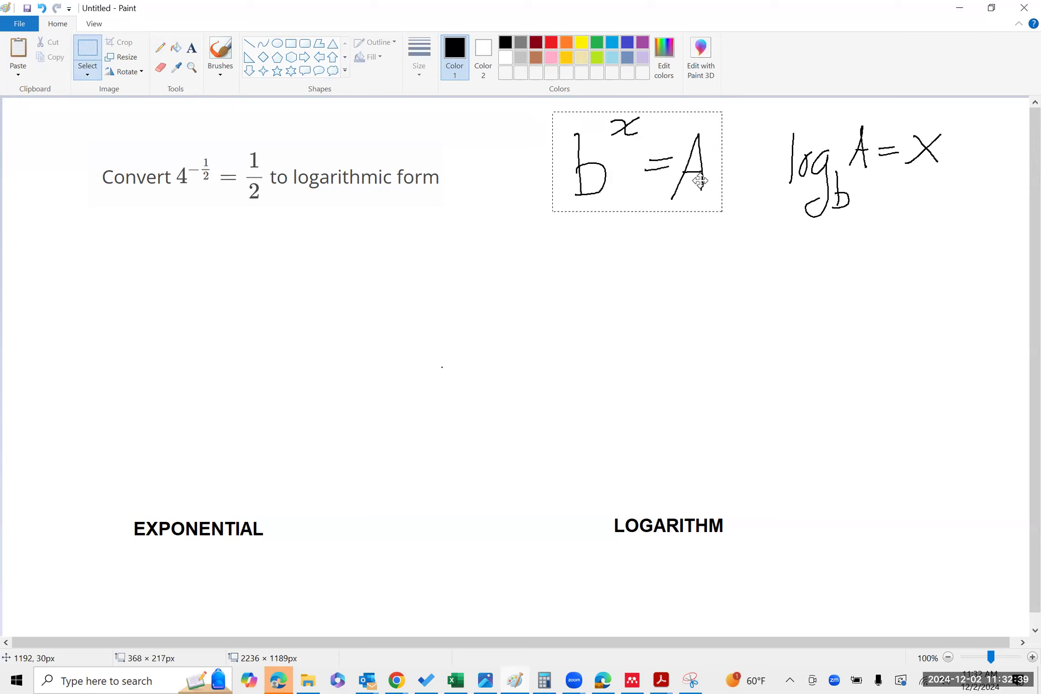
{"action": "left_click_drag", "start_coordinate": [645, 187], "coordinate": [233, 289]}
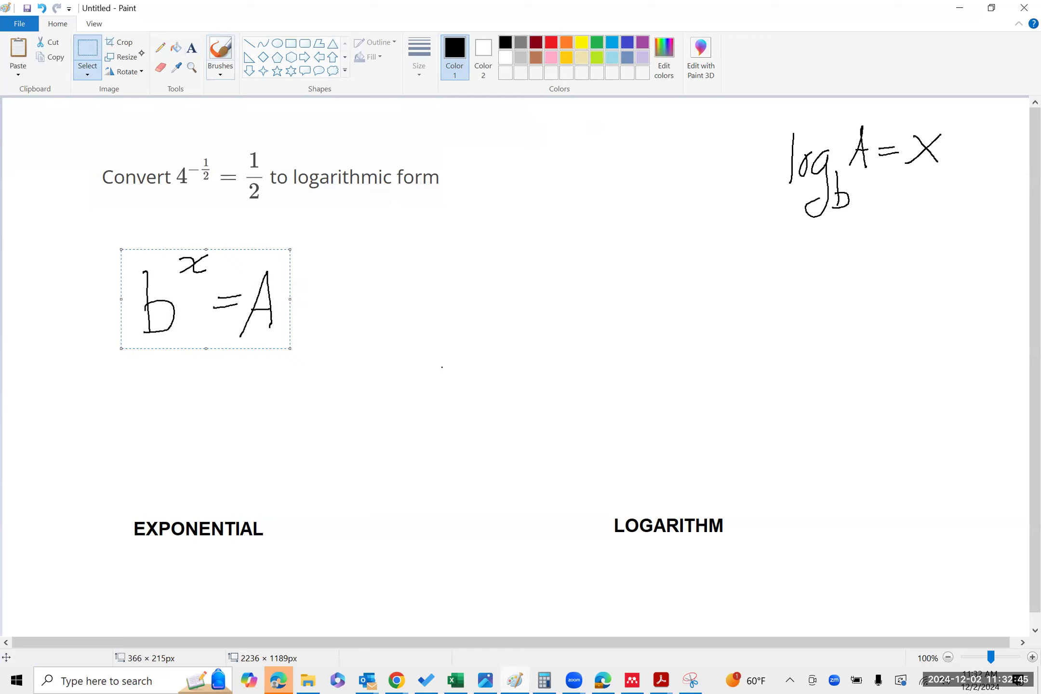
Step: Select log_b A = x and move it to the middle right, above LOGARITHM
{"action": "left_click_drag", "start_coordinate": [765, 108], "coordinate": [967, 233]}
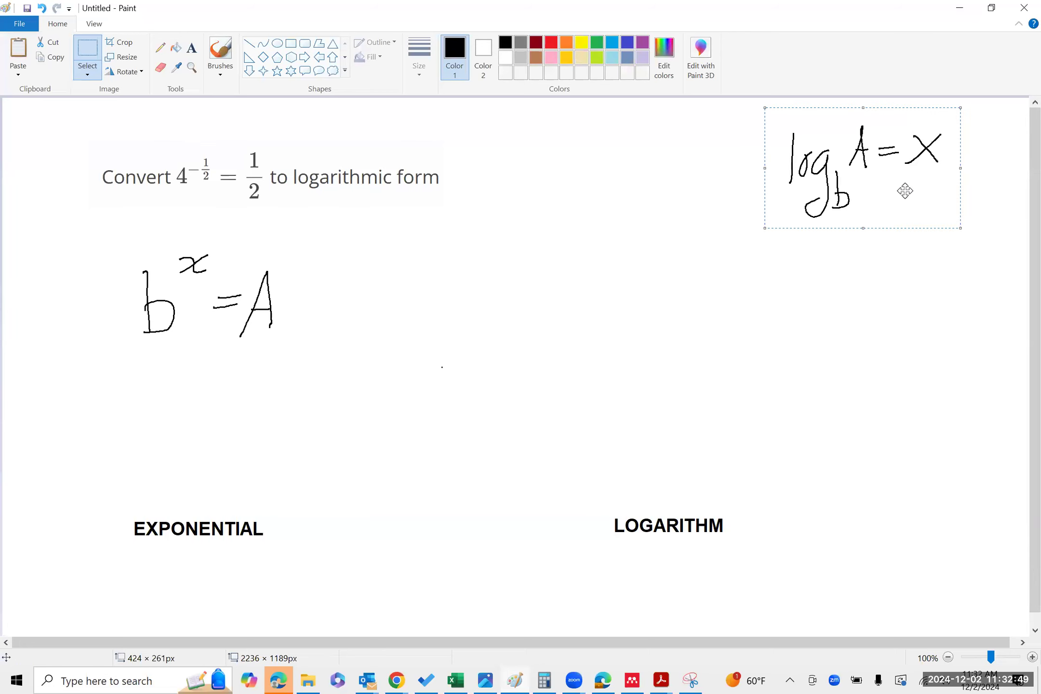
{"action": "left_click_drag", "start_coordinate": [882, 195], "coordinate": [688, 292]}
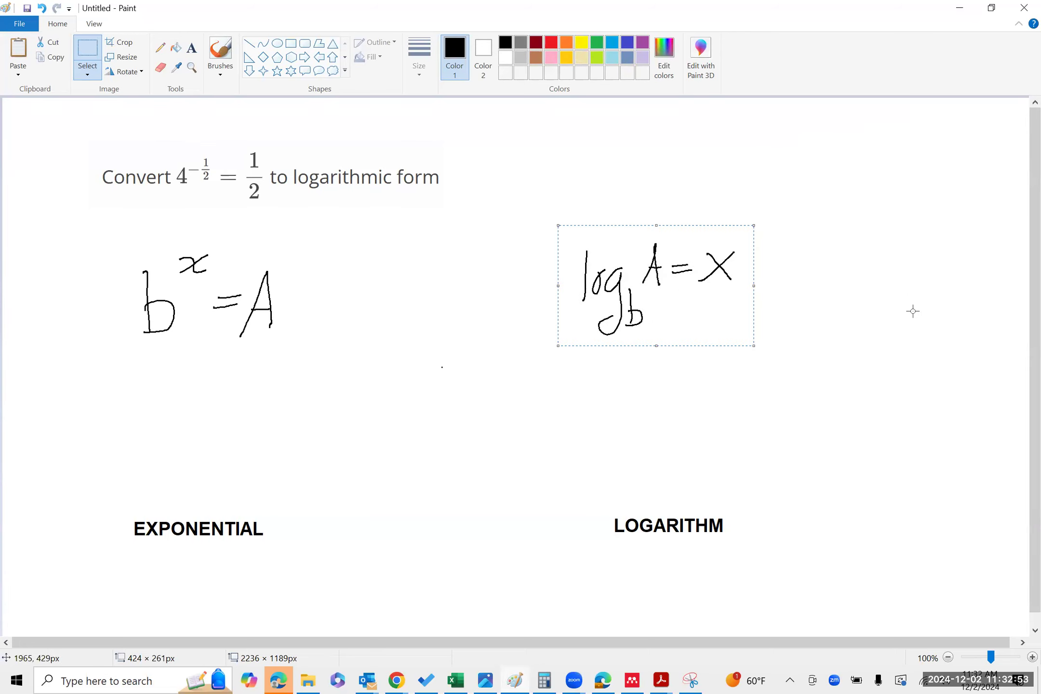
{"action": "left_click", "coordinate": [899, 296]}
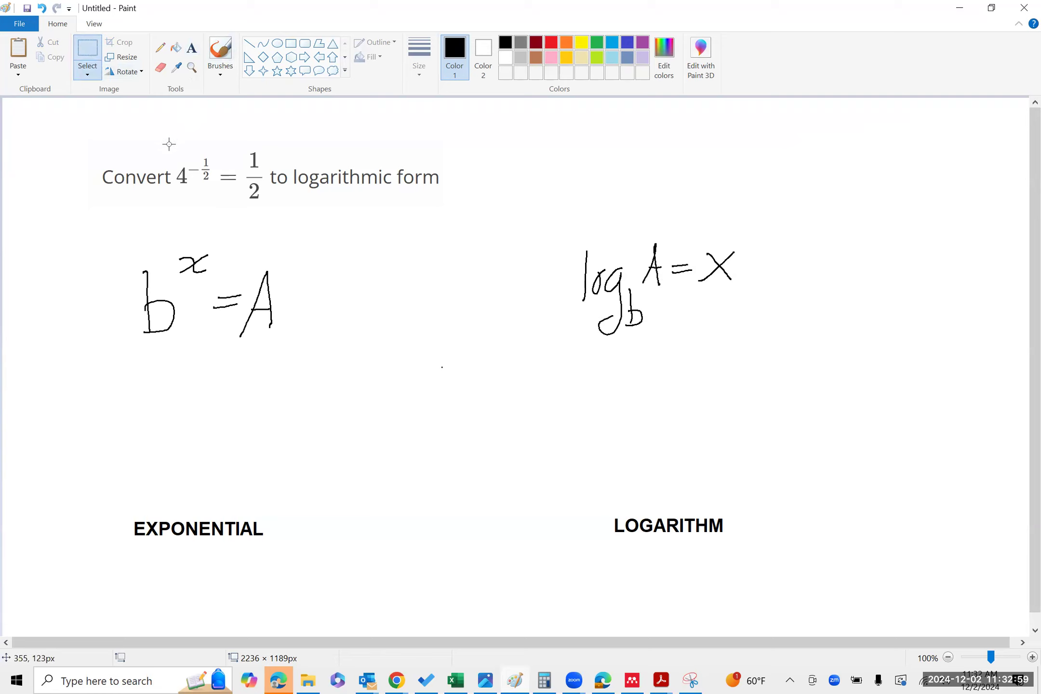
Step: Drag the 4^(-1/2) = 1/2 equation down above the EXPONENTIAL heading
{"action": "mouse_move", "coordinate": [172, 138]}
{"action": "left_mouse_down"}
{"action": "mouse_move", "coordinate": [206, 212]}
{"action": "mouse_move", "coordinate": [268, 222]}
{"action": "mouse_move", "coordinate": [235, 264]}
{"action": "mouse_move", "coordinate": [250, 383]}
{"action": "mouse_move", "coordinate": [192, 439]}
{"action": "mouse_move", "coordinate": [202, 437]}
{"action": "mouse_move", "coordinate": [186, 434]}
{"action": "left_mouse_up"}
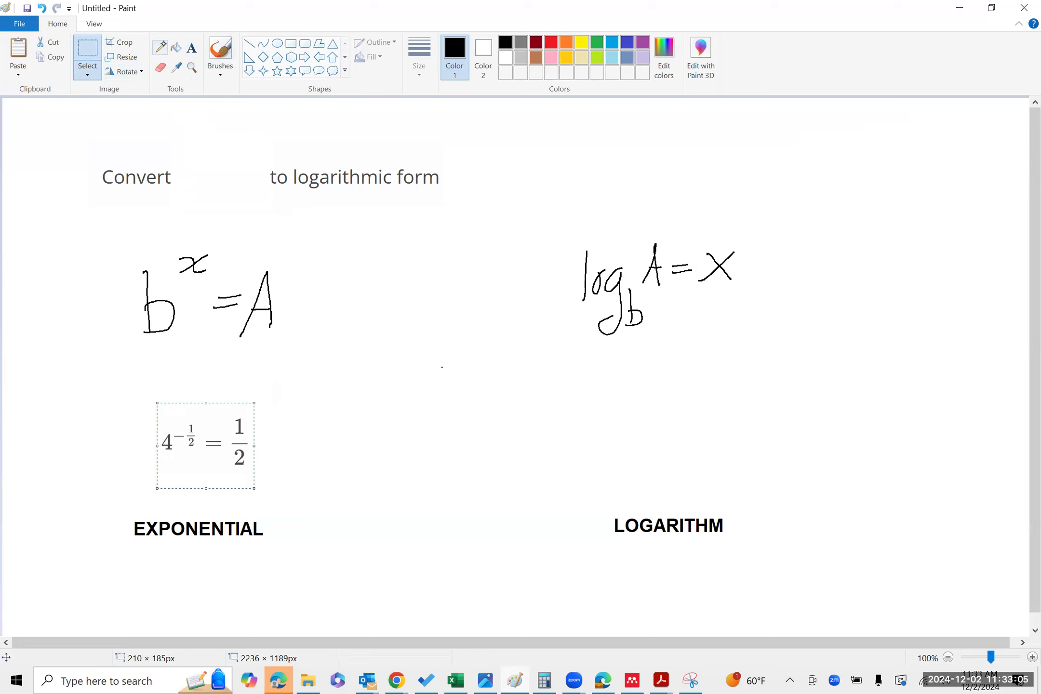
{"action": "left_click", "coordinate": [160, 47]}
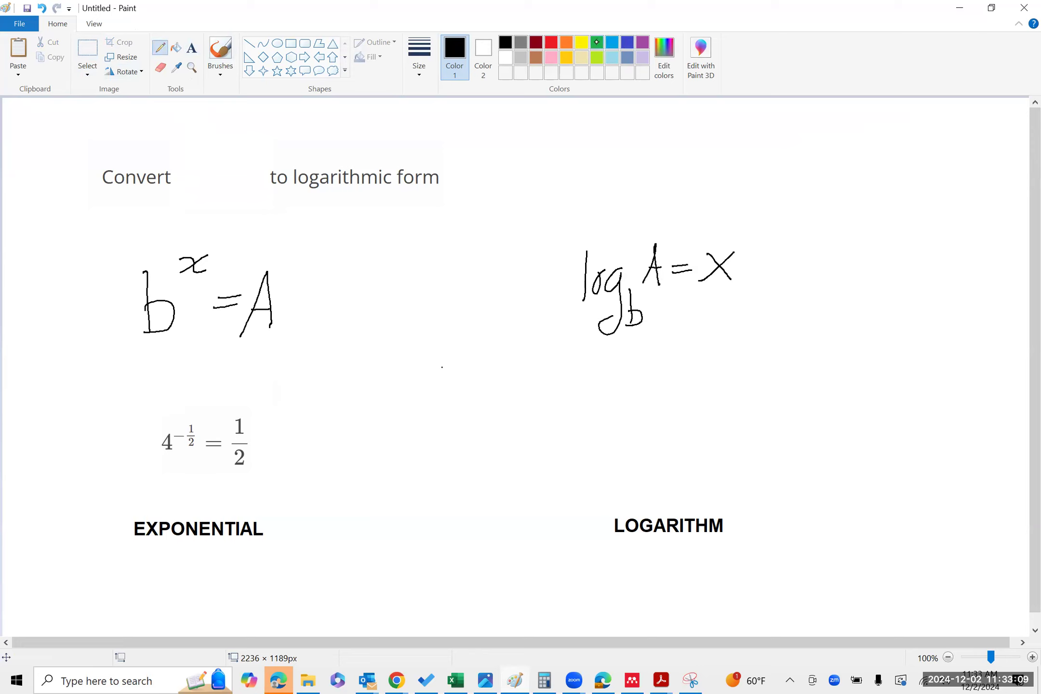
Step: Underline 4 and b in blue, A and 1/2 in orange, and exponents x and -1/2 in yellow
{"action": "left_click", "coordinate": [613, 42]}
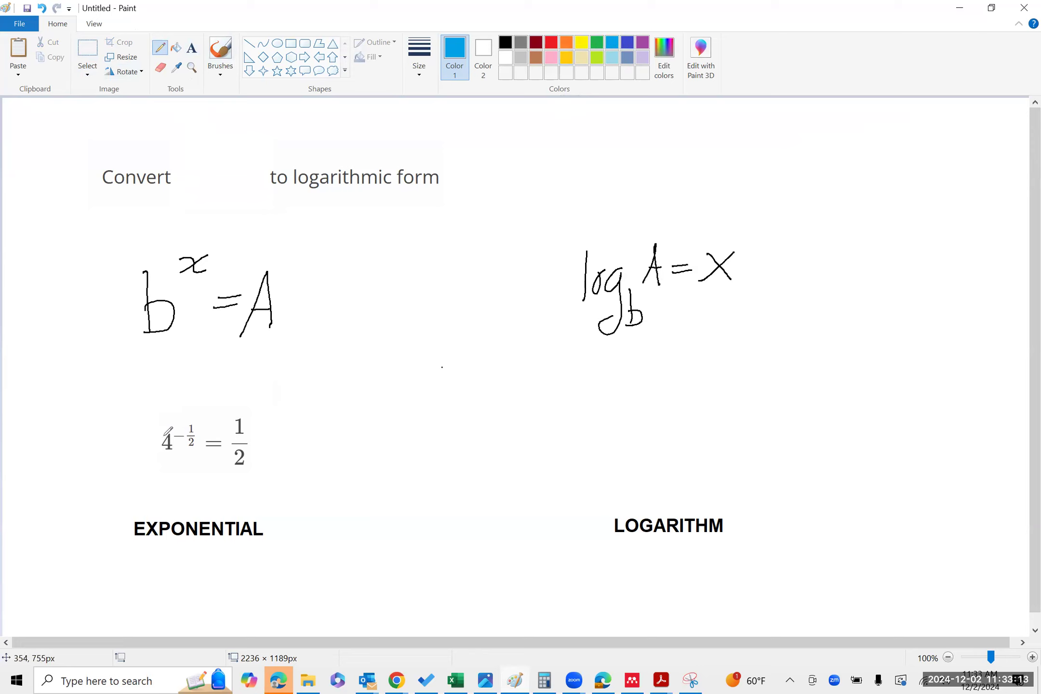
{"action": "left_click_drag", "start_coordinate": [172, 455], "coordinate": [160, 465]}
{"action": "mouse_move", "coordinate": [146, 342]}
{"action": "left_mouse_down"}
{"action": "mouse_move", "coordinate": [162, 341]}
{"action": "mouse_move", "coordinate": [160, 365]}
{"action": "left_mouse_up"}
{"action": "left_click", "coordinate": [563, 43]}
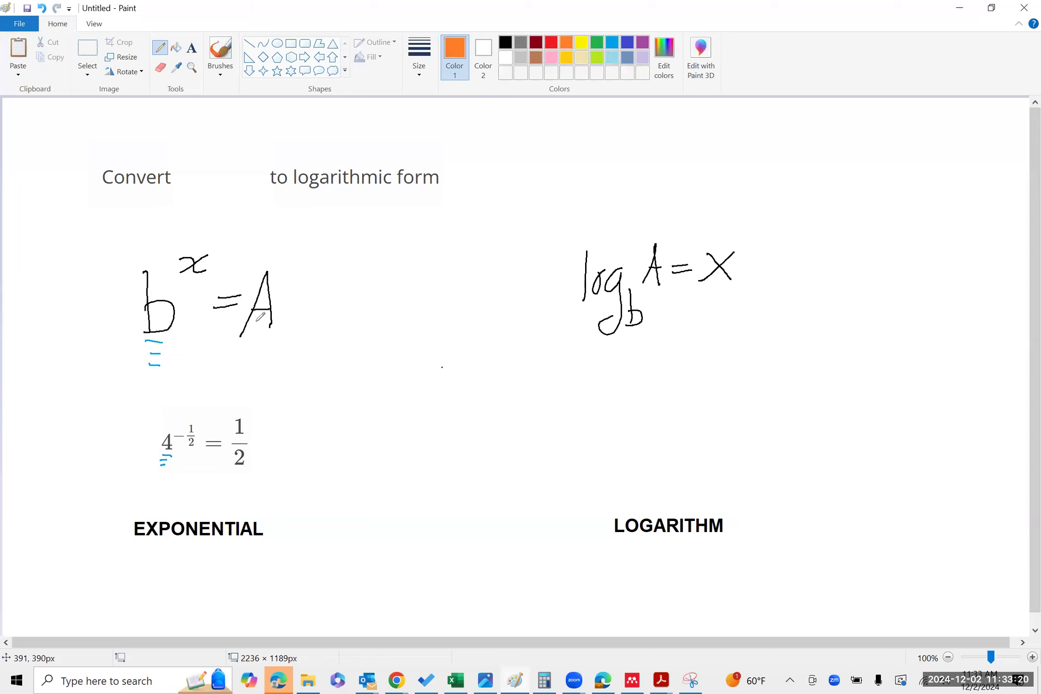
{"action": "mouse_move", "coordinate": [237, 343]}
{"action": "left_mouse_down"}
{"action": "mouse_move", "coordinate": [273, 336]}
{"action": "mouse_move", "coordinate": [265, 343]}
{"action": "left_mouse_up"}
{"action": "left_click_drag", "start_coordinate": [234, 472], "coordinate": [244, 470]}
{"action": "left_click_drag", "start_coordinate": [234, 476], "coordinate": [245, 473]}
{"action": "left_click", "coordinate": [581, 42]}
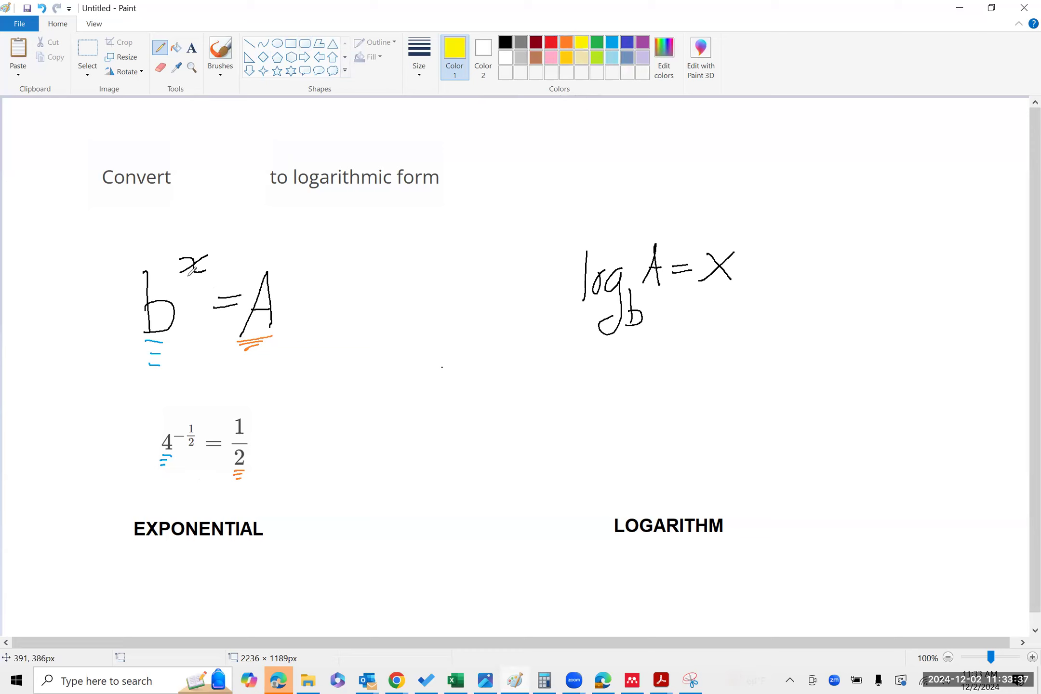
{"action": "left_click_drag", "start_coordinate": [187, 278], "coordinate": [195, 277]}
{"action": "left_click_drag", "start_coordinate": [186, 282], "coordinate": [193, 286]}
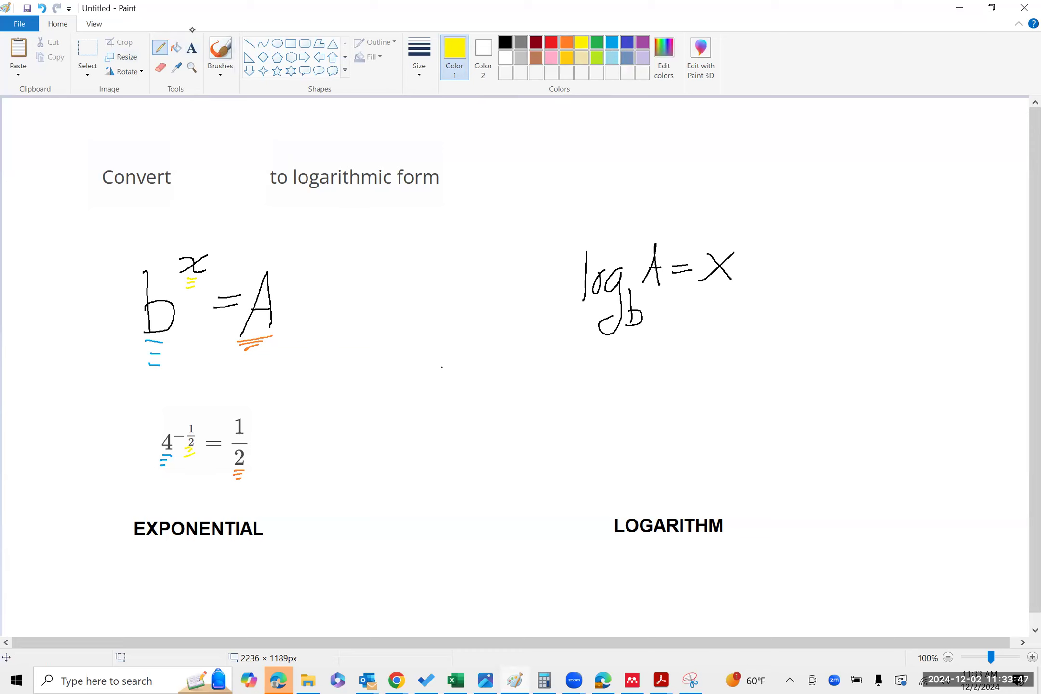
Step: Pencil log₄ 1/2 = -1/2 in black above the LOGARITHM heading
{"action": "left_click", "coordinate": [504, 43]}
{"action": "left_click_drag", "start_coordinate": [554, 374], "coordinate": [552, 460]}
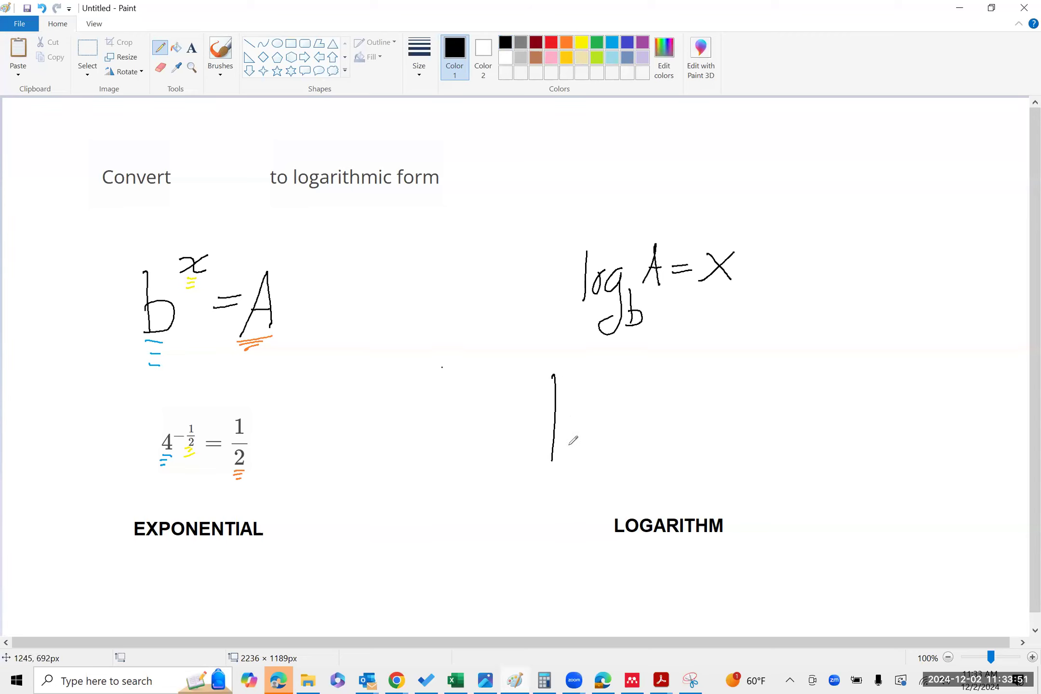
{"action": "mouse_move", "coordinate": [575, 413]}
{"action": "left_mouse_down"}
{"action": "mouse_move", "coordinate": [611, 420]}
{"action": "mouse_move", "coordinate": [621, 460]}
{"action": "mouse_move", "coordinate": [646, 466]}
{"action": "mouse_move", "coordinate": [640, 488]}
{"action": "left_mouse_up"}
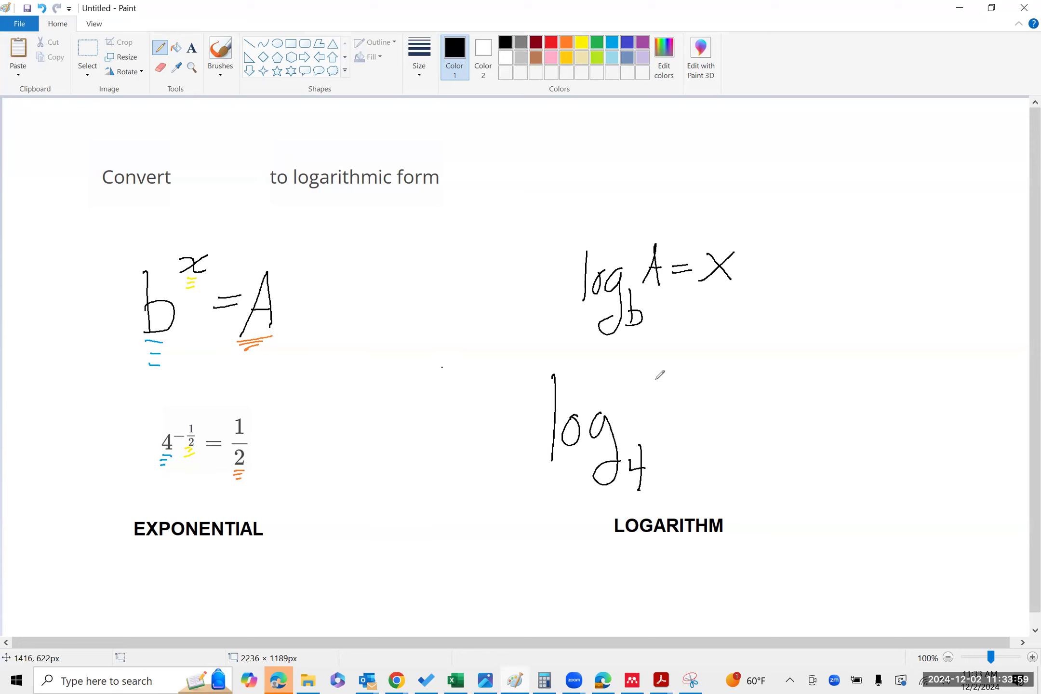
{"action": "mouse_move", "coordinate": [659, 376]}
{"action": "left_mouse_down"}
{"action": "mouse_move", "coordinate": [658, 446]}
{"action": "mouse_move", "coordinate": [684, 426]}
{"action": "mouse_move", "coordinate": [695, 440]}
{"action": "mouse_move", "coordinate": [732, 411]}
{"action": "mouse_move", "coordinate": [725, 423]}
{"action": "mouse_move", "coordinate": [761, 409]}
{"action": "left_mouse_up"}
{"action": "mouse_move", "coordinate": [808, 367]}
{"action": "left_mouse_down"}
{"action": "mouse_move", "coordinate": [797, 430]}
{"action": "mouse_move", "coordinate": [823, 442]}
{"action": "left_mouse_up"}
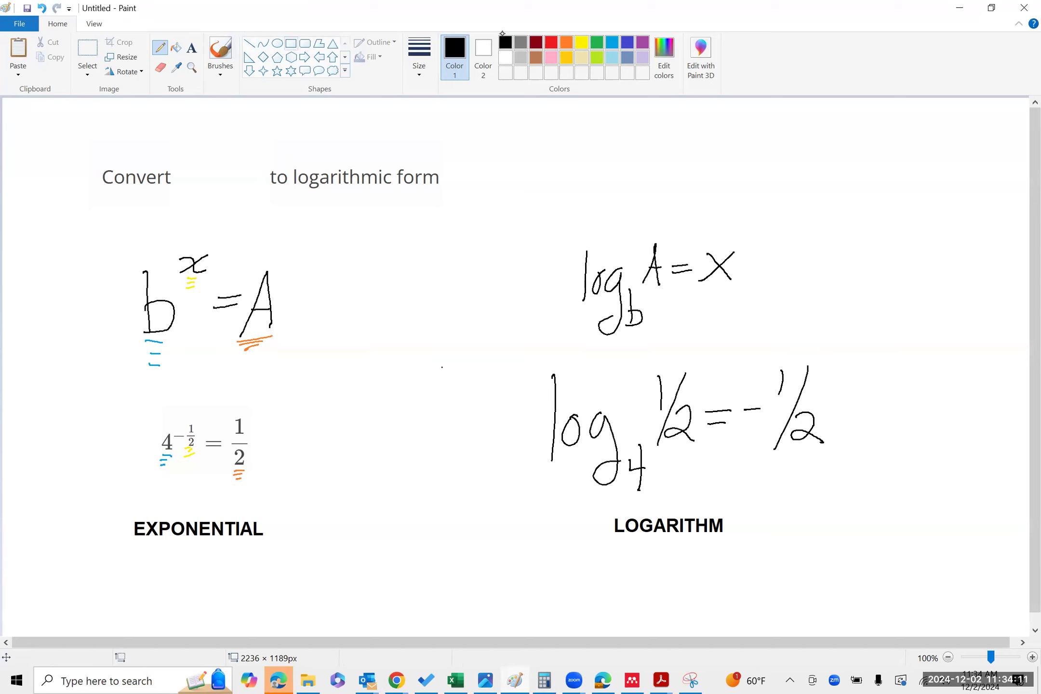
Step: Draw a pink rectangle around the log₄ 1/2 = -1/2 answer
{"action": "left_click", "coordinate": [290, 44]}
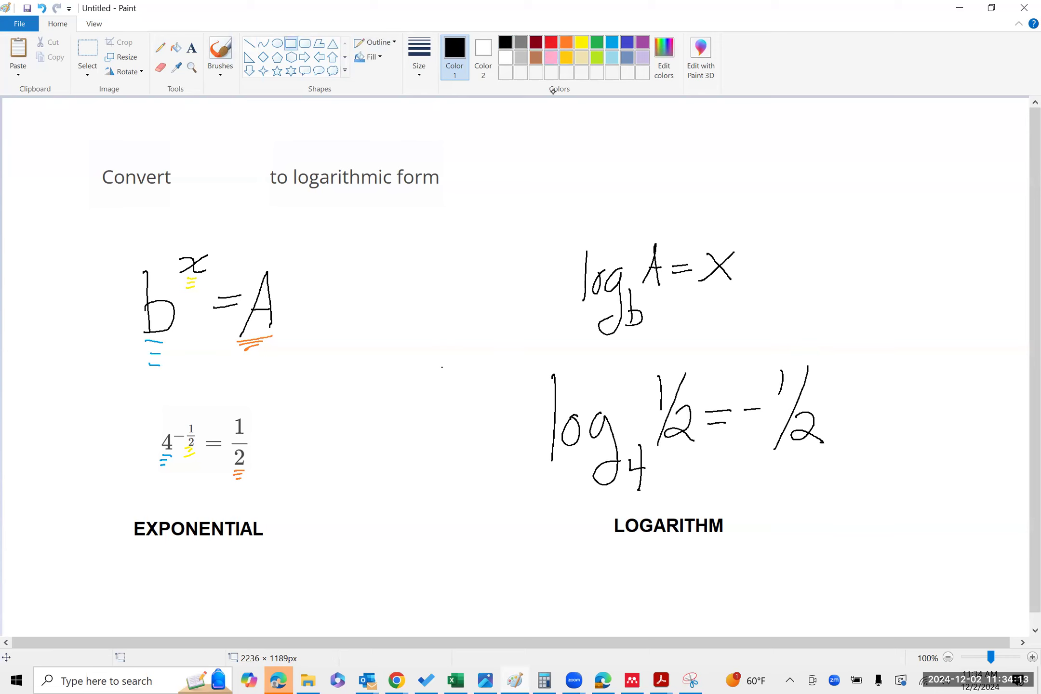
{"action": "left_click", "coordinate": [551, 56]}
{"action": "mouse_move", "coordinate": [515, 354]}
{"action": "left_mouse_down"}
{"action": "mouse_move", "coordinate": [848, 488]}
{"action": "mouse_move", "coordinate": [843, 473]}
{"action": "left_mouse_up"}
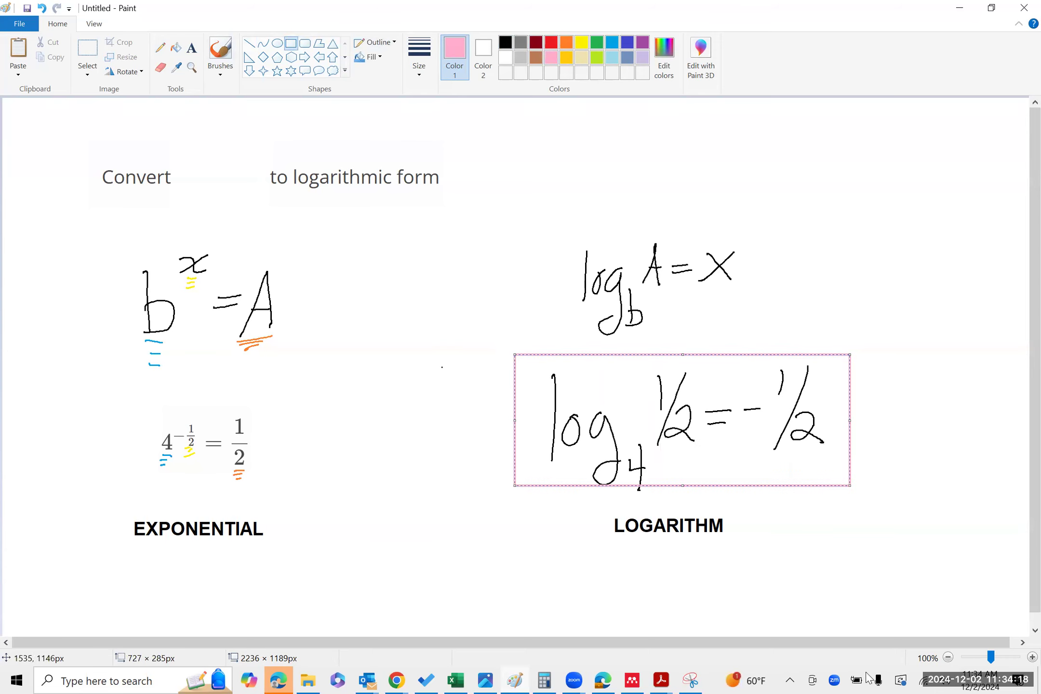